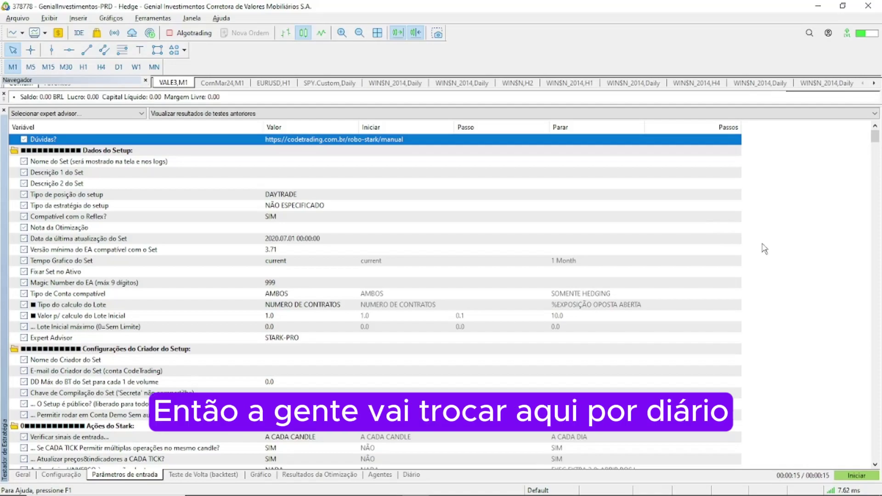
- Set the parameter "Tempo Grafico do Set" to 1 Day in the setup data
click(311, 261)
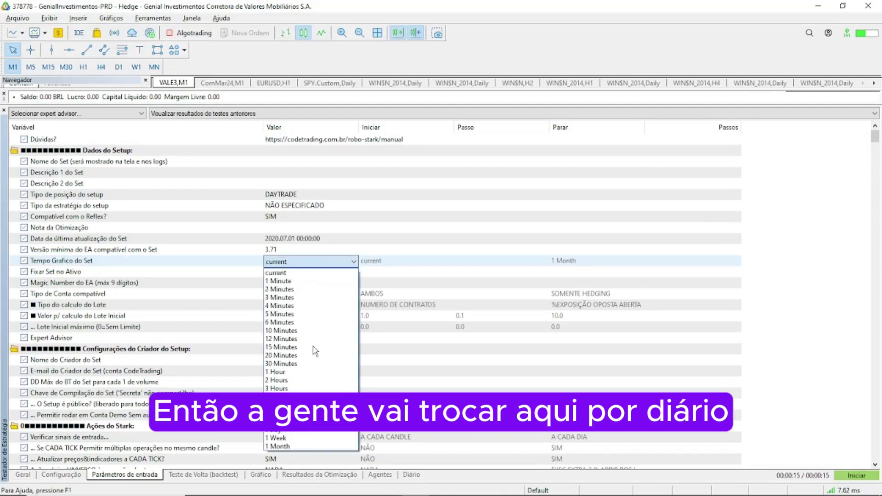
click(307, 430)
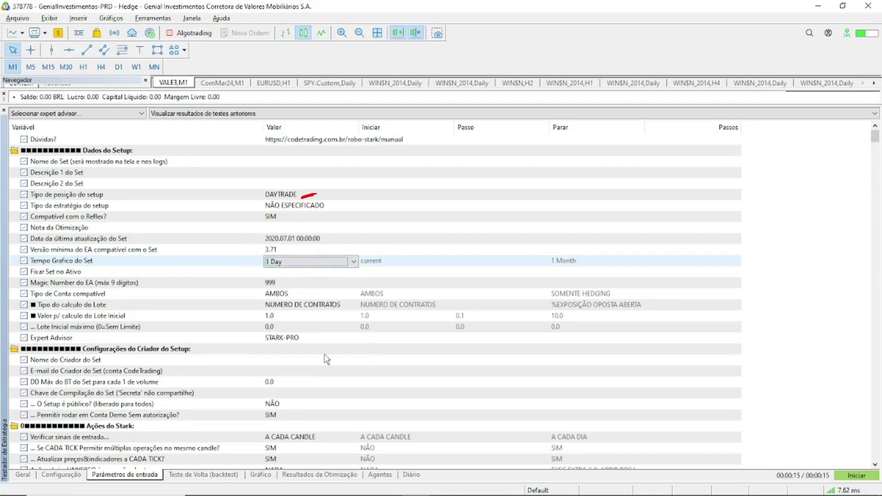
click(768, 208)
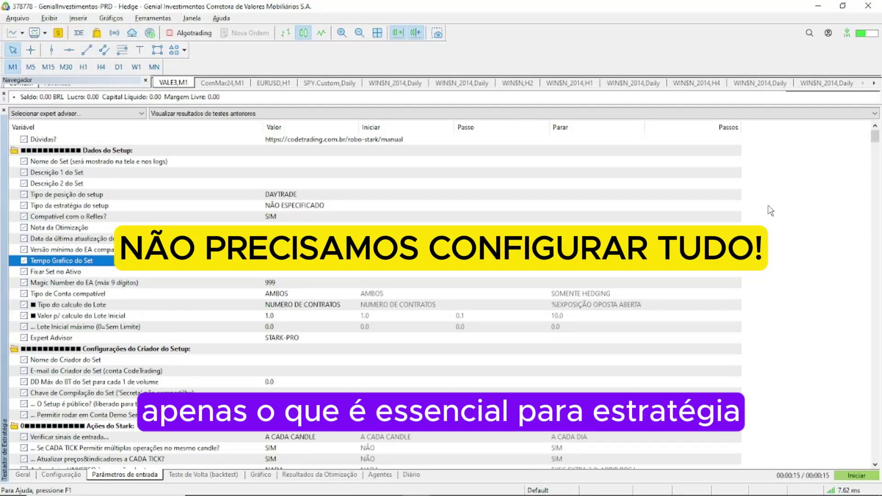
- In section 1, Preços de Referência, set reference price R1 to DIA ATUAL - ABERTURA
scroll(502, 211, down, 2)
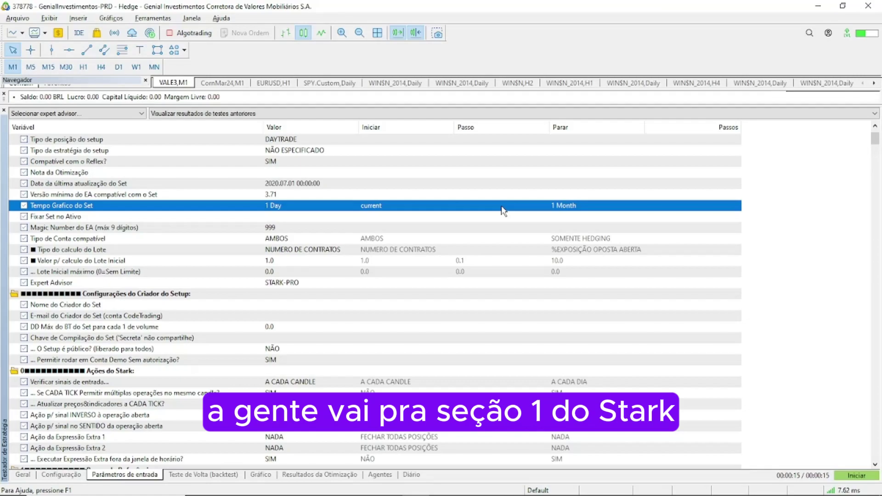
key(1)
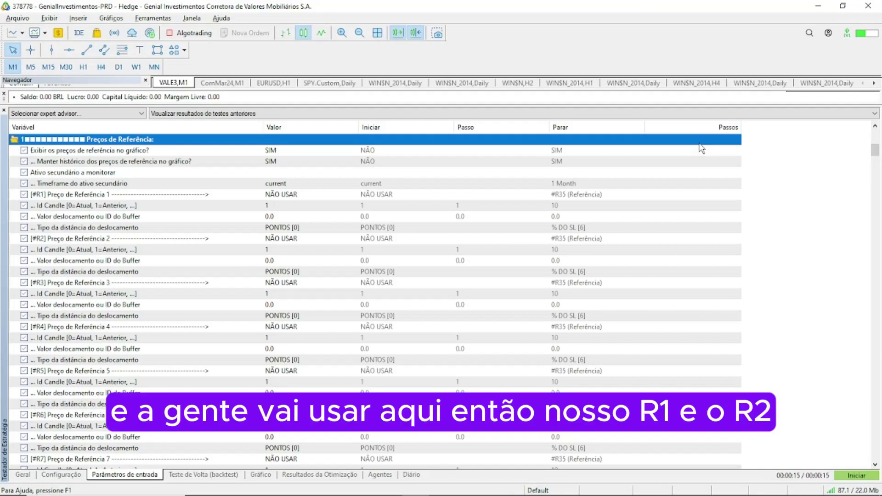
click(100, 197)
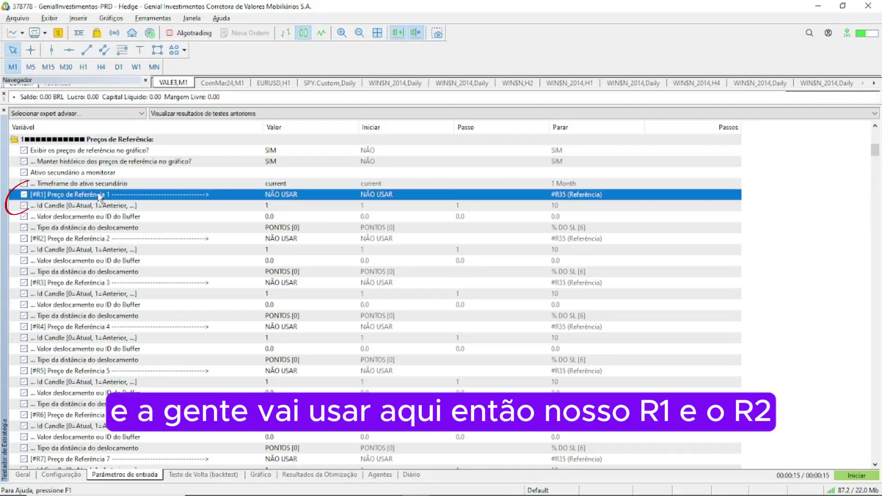
click(121, 239)
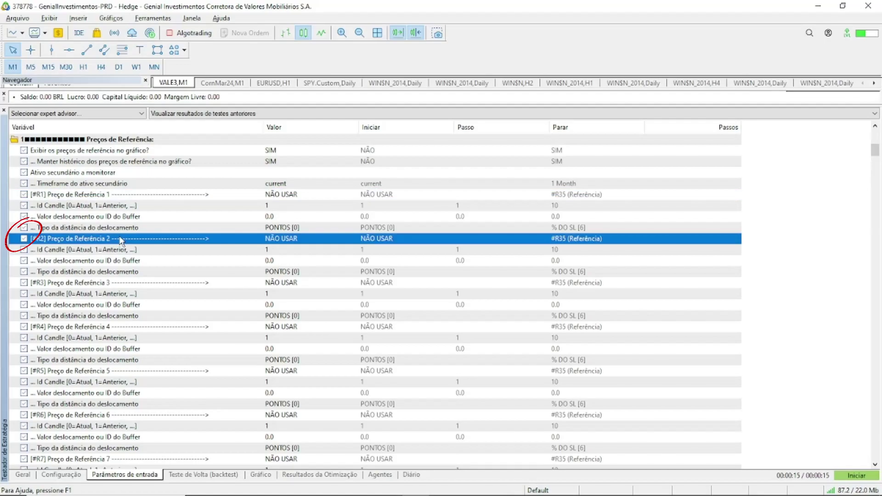
click(296, 197)
click(319, 197)
drag(356, 225, 355, 296)
click(324, 348)
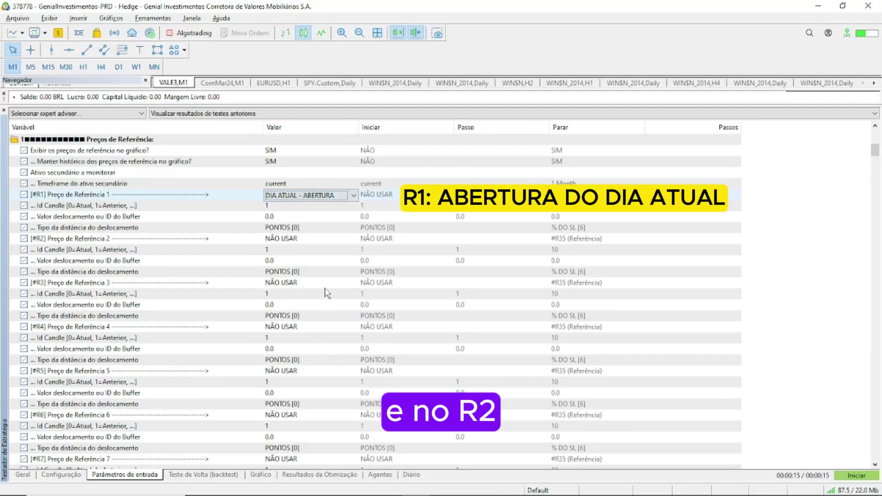
- Set reference price R2 to the previous day's low, DIA ANTERIOR - MÍNIMA
click(329, 240)
drag(359, 279, 352, 343)
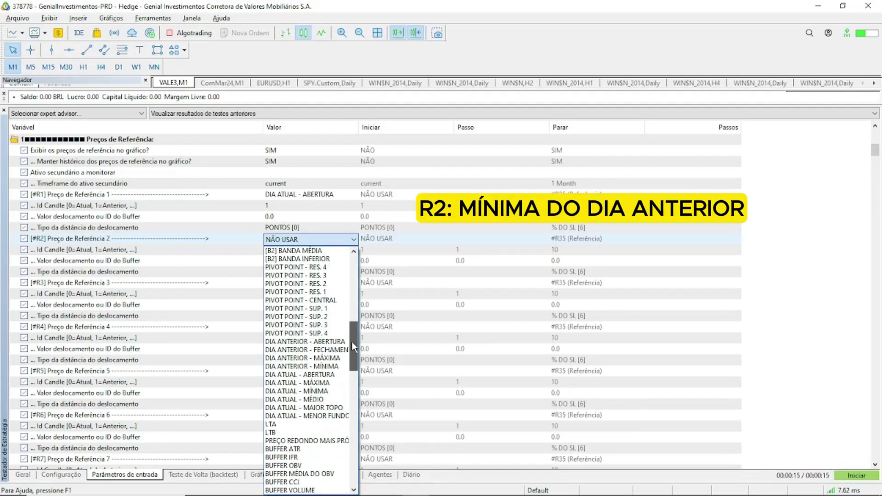
click(327, 366)
click(759, 229)
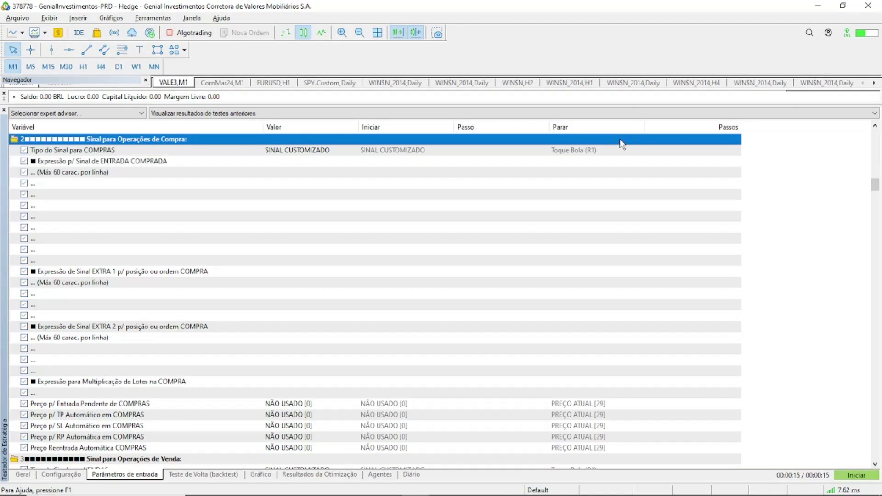
- Enter the expression "R1 < R2" as the long entry signal in section 2, Sinal para Operações de Compra
click(280, 164)
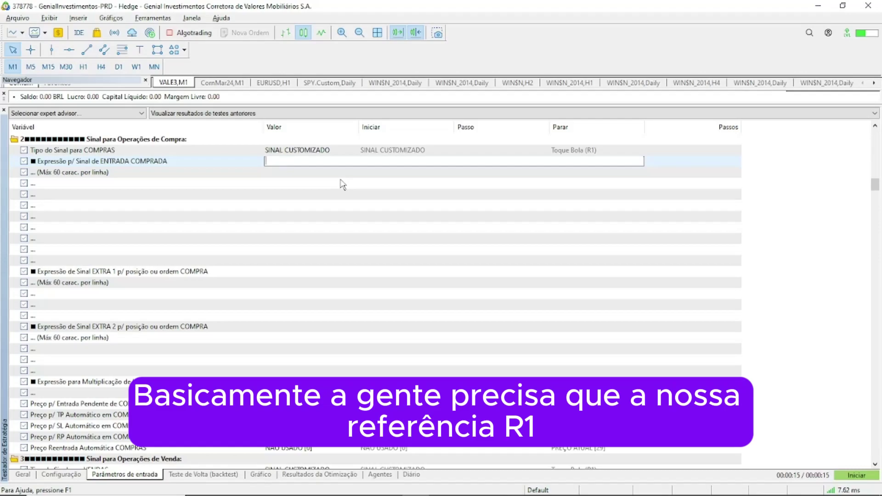
text(R)
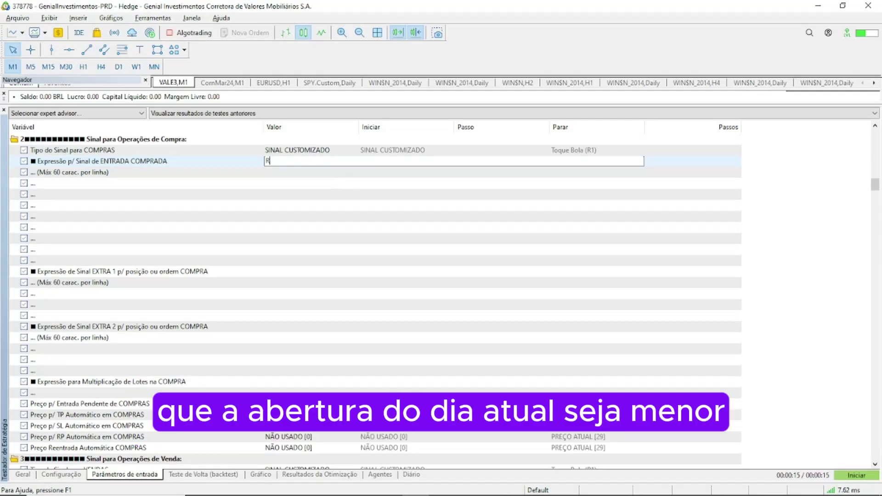
text(1 < R2)
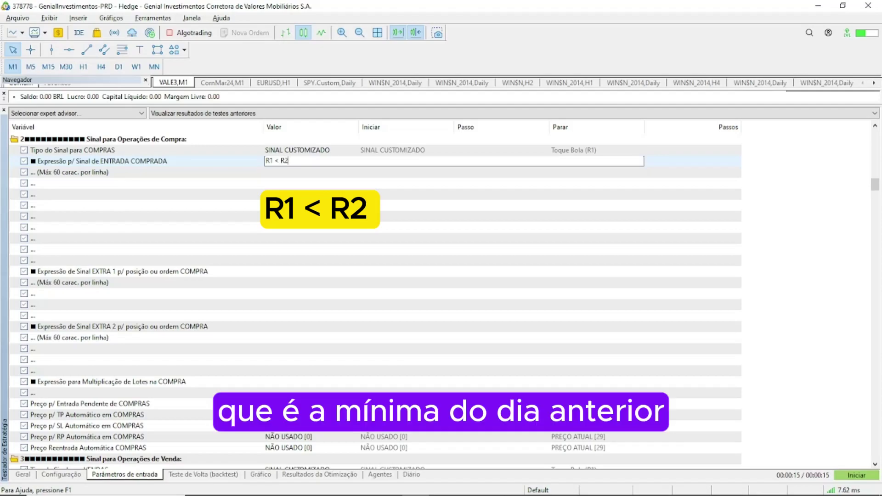
click(345, 174)
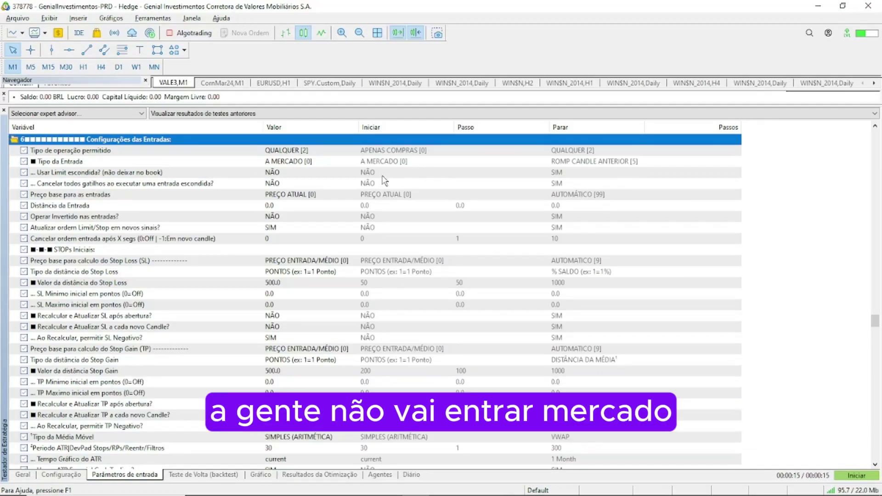
- Set "Tipo da Entrada" to STOP DISTANCIA PONTOS [3] in section 6, Configurações das Entradas
click(319, 164)
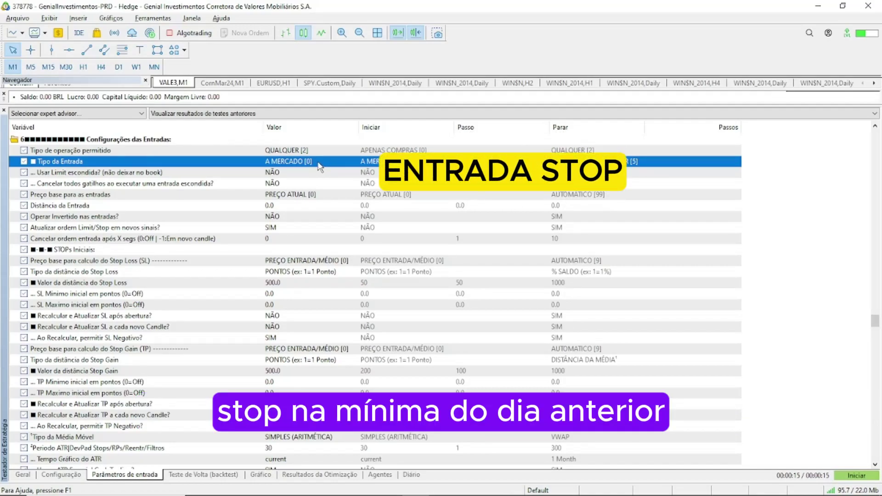
click(320, 166)
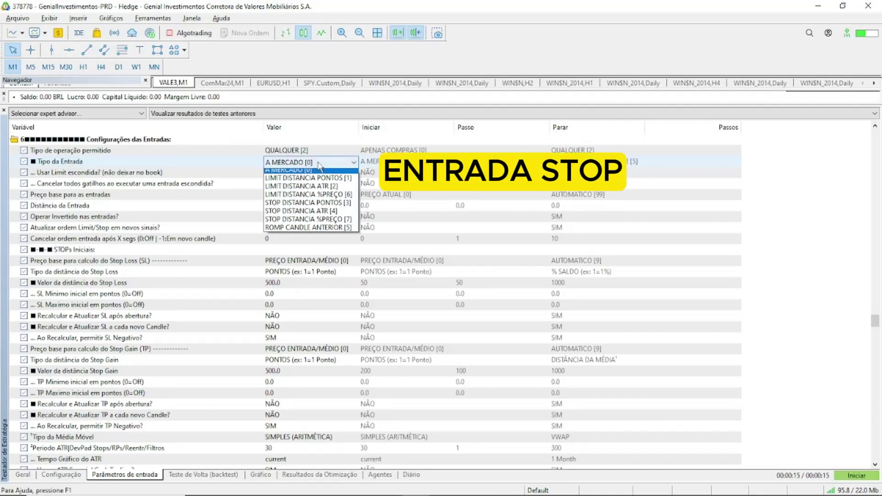
click(328, 212)
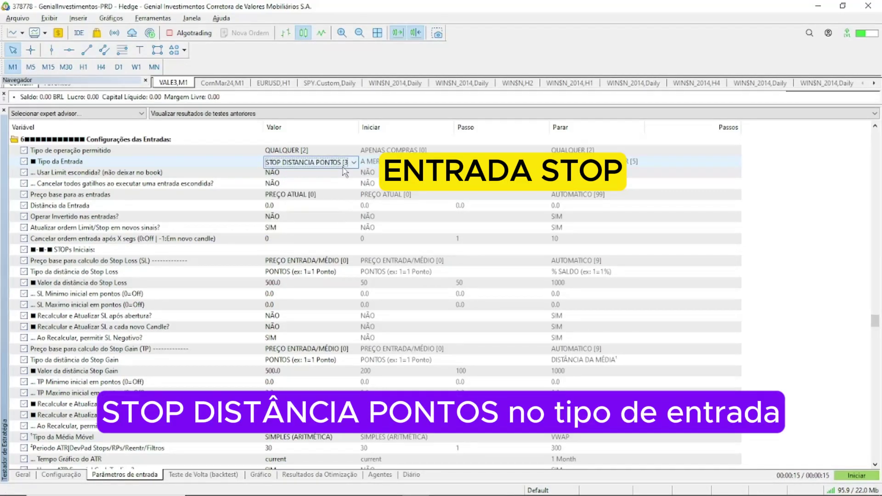
click(213, 167)
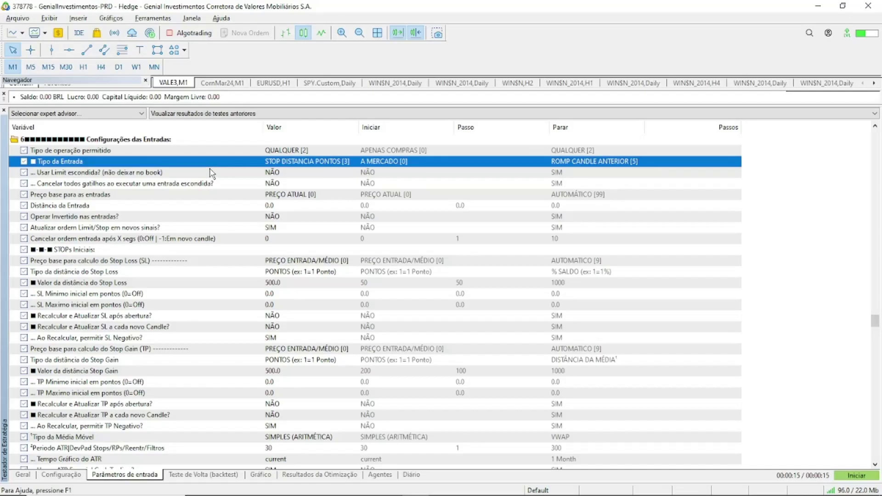
- Set the base price for entries to MÁX/MÍN ULT CANDLE [8]
click(317, 195)
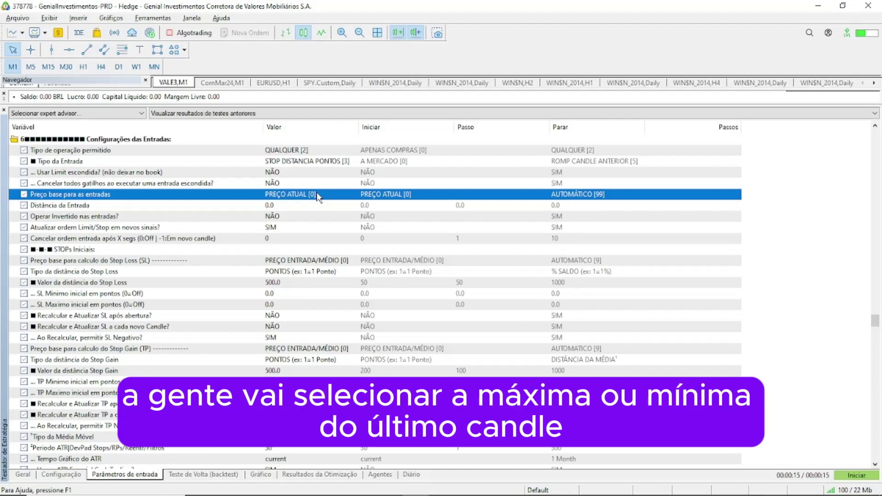
click(317, 193)
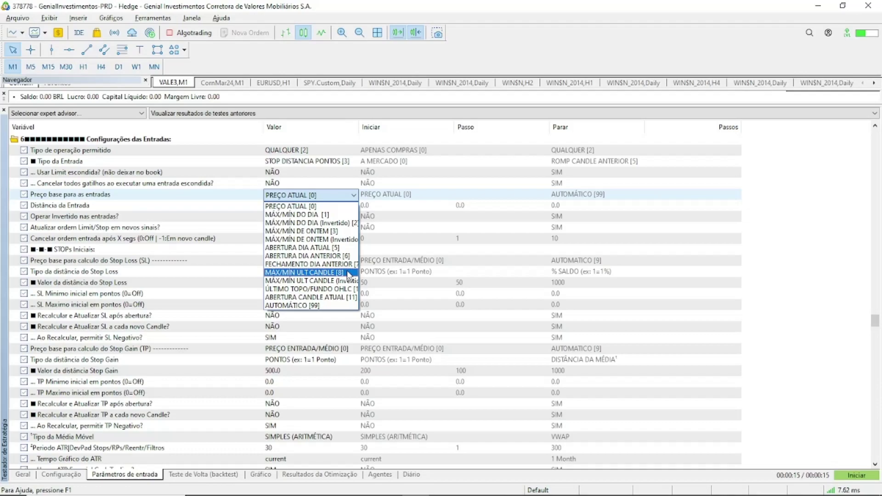
click(348, 274)
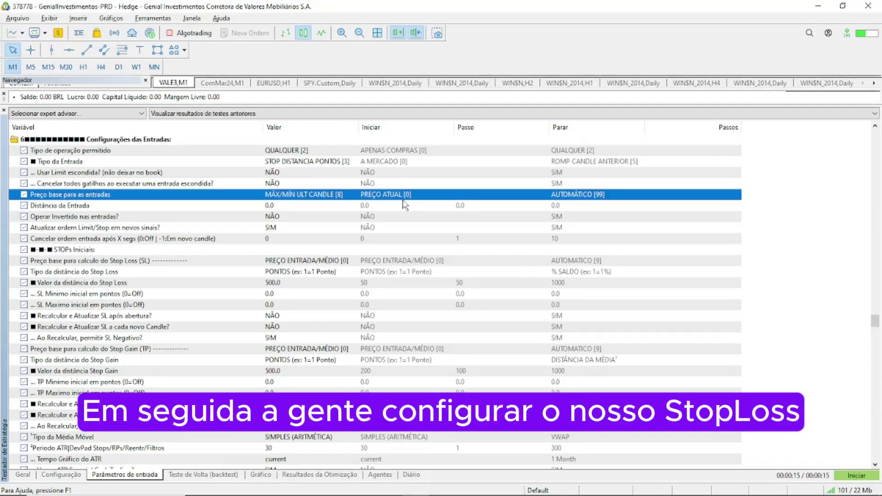
- Set the base price for the Stop Loss calculation to MÁX/MÍN DO DIA [1]
click(340, 263)
click(335, 263)
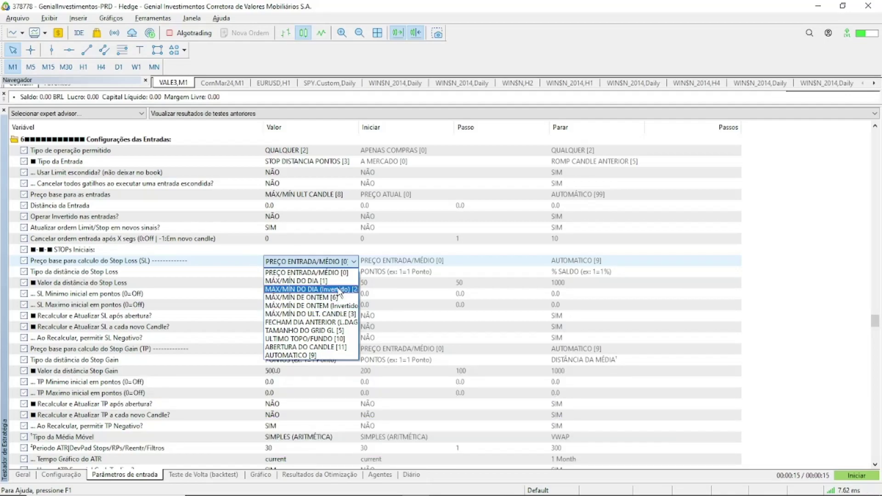
click(340, 282)
key(Return)
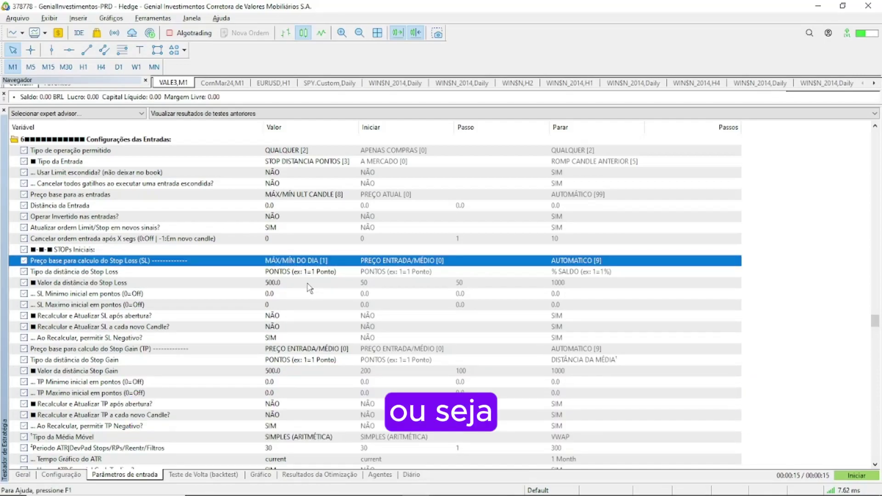
- Set the Stop Loss distance value to 0 and the maximum initial SL to 500 points
click(299, 285)
click(299, 285)
text(0)
click(285, 305)
text(50)
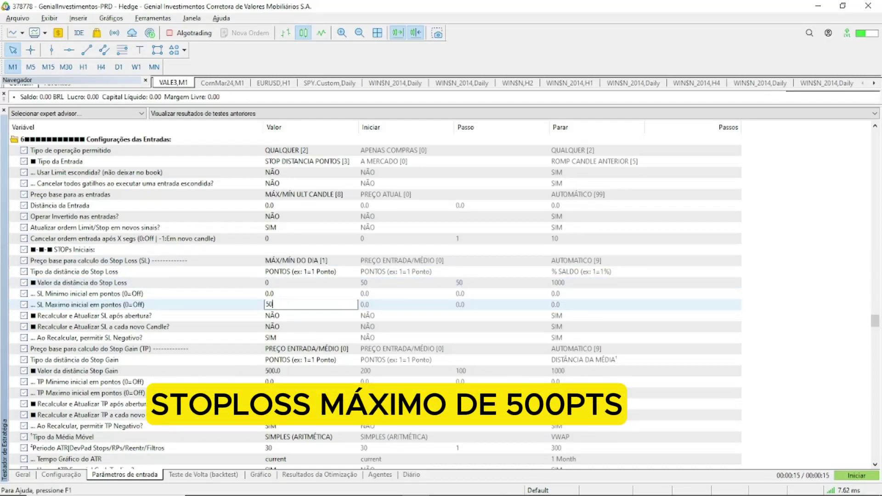
click(300, 294)
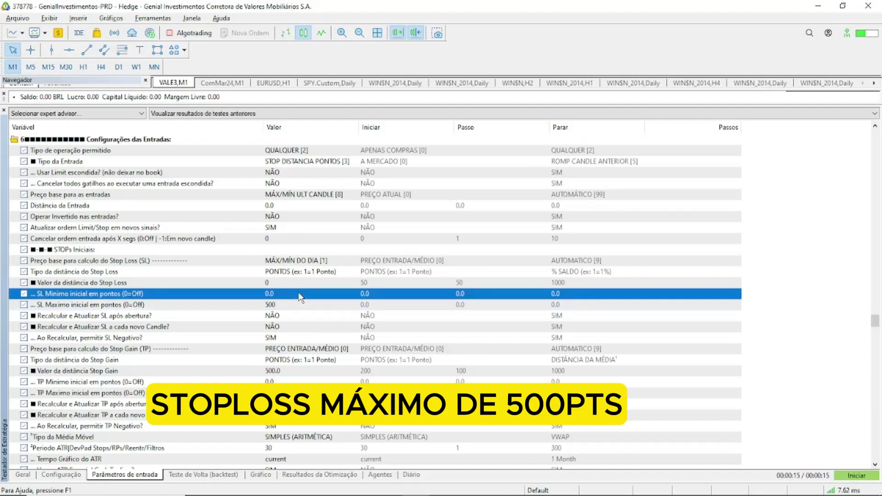
- Set the Stop Gain distance type to EM *SL (ex: 1=1*SL) and its distance value to 4
click(355, 350)
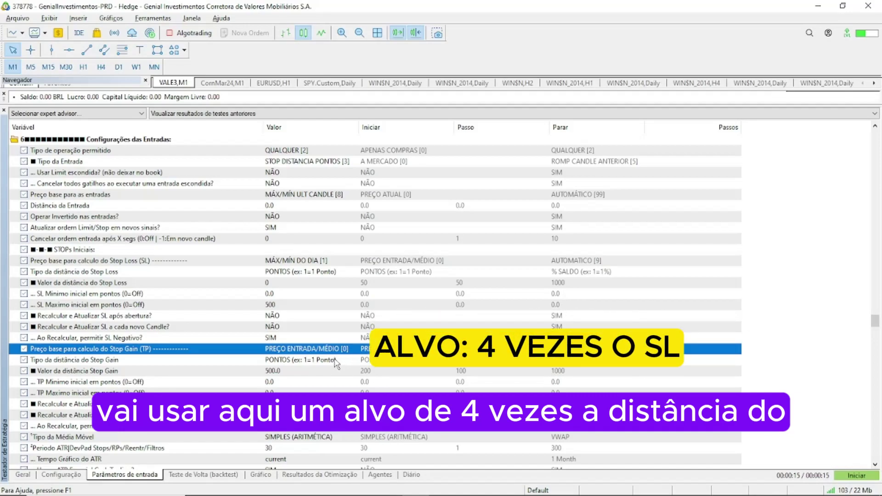
click(339, 362)
click(339, 362)
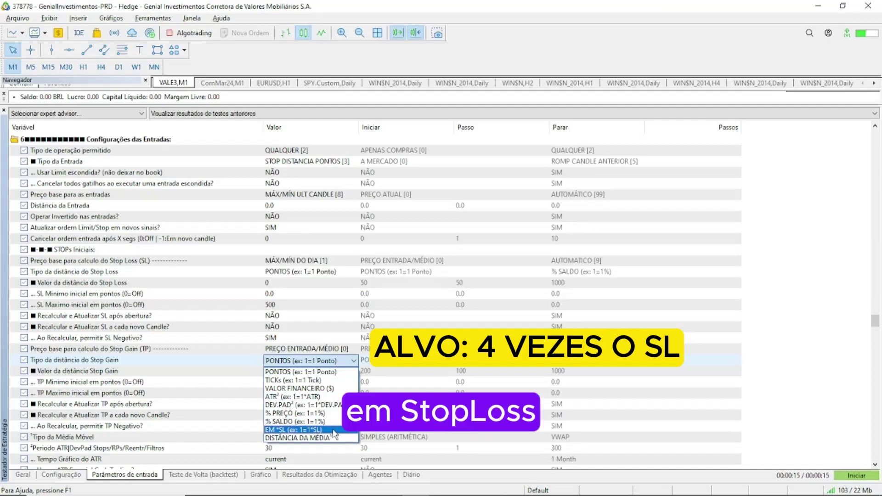
click(334, 431)
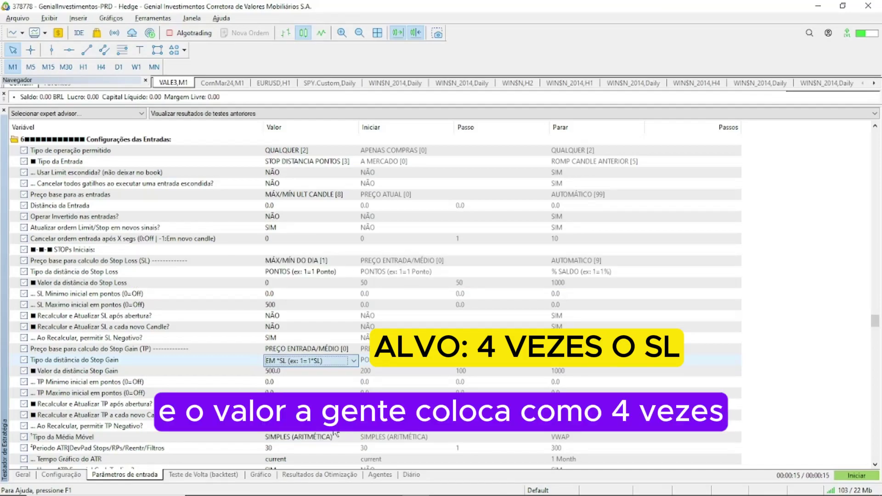
double_click(300, 370)
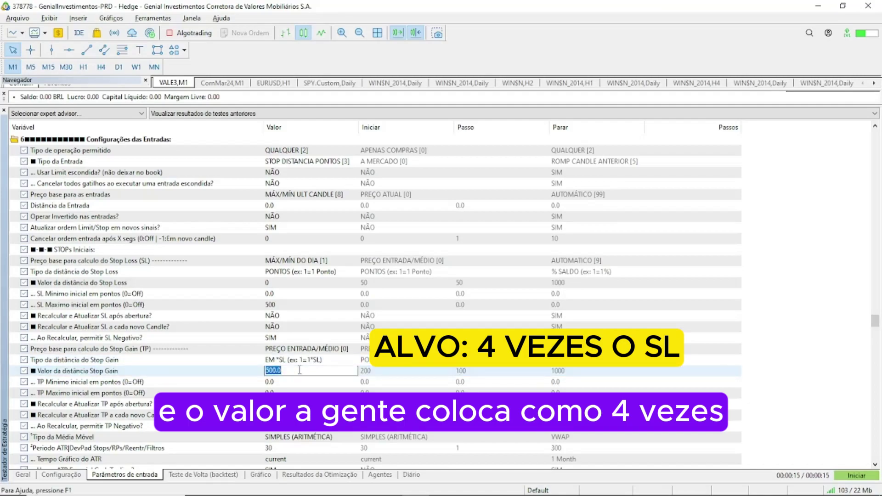
text(4)
click(388, 374)
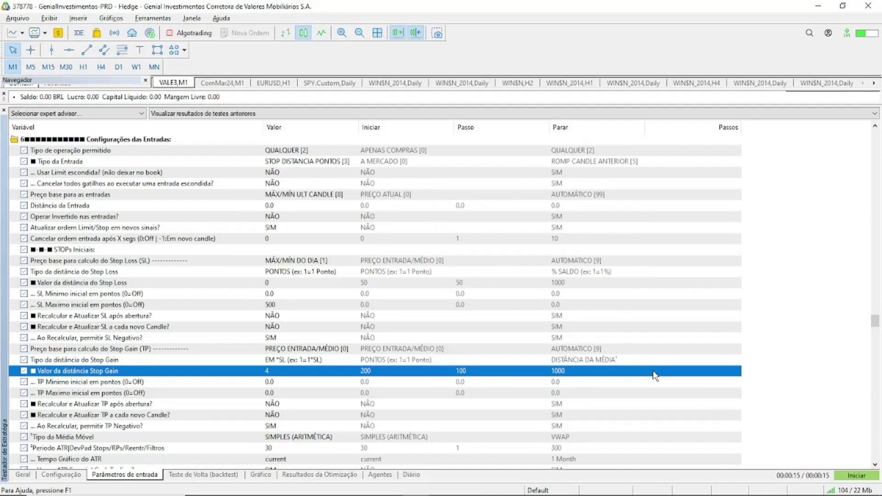
- Set "Tipo do Trailing Stop" to DISTANCIA DO PREÇO [5] in section 11, Gerenciamento de Stop
key(1)
key(1)
click(383, 153)
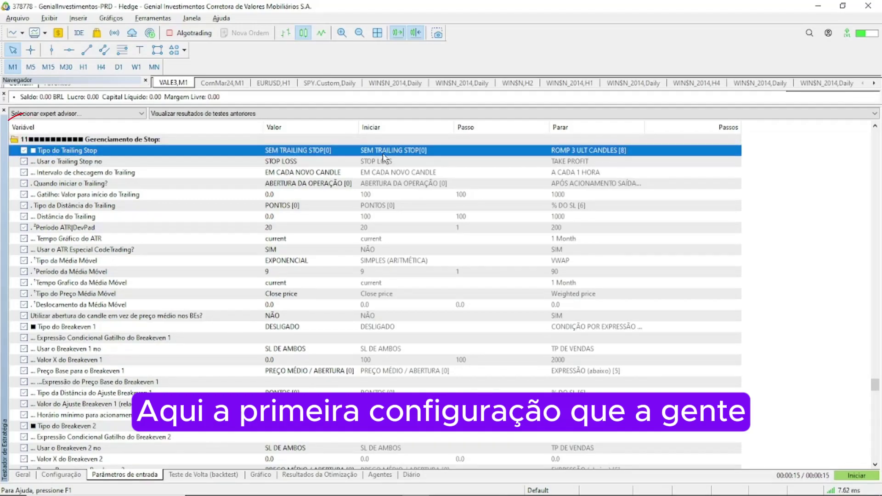
click(351, 152)
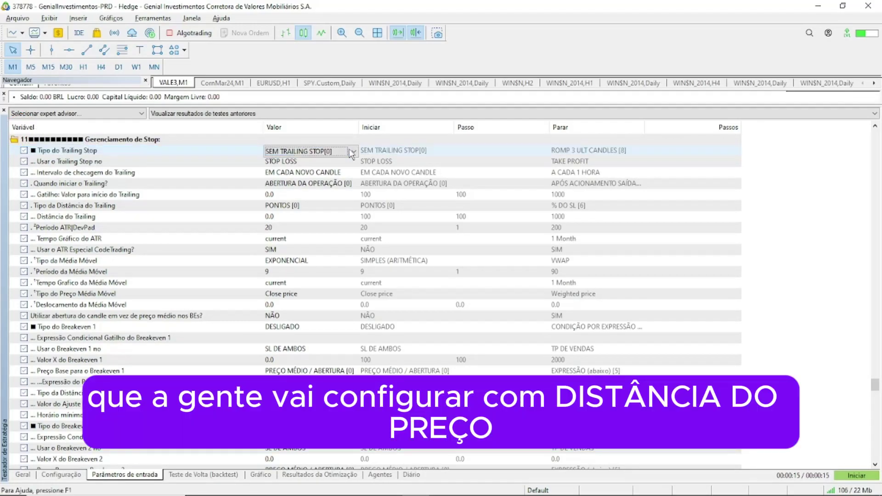
click(353, 152)
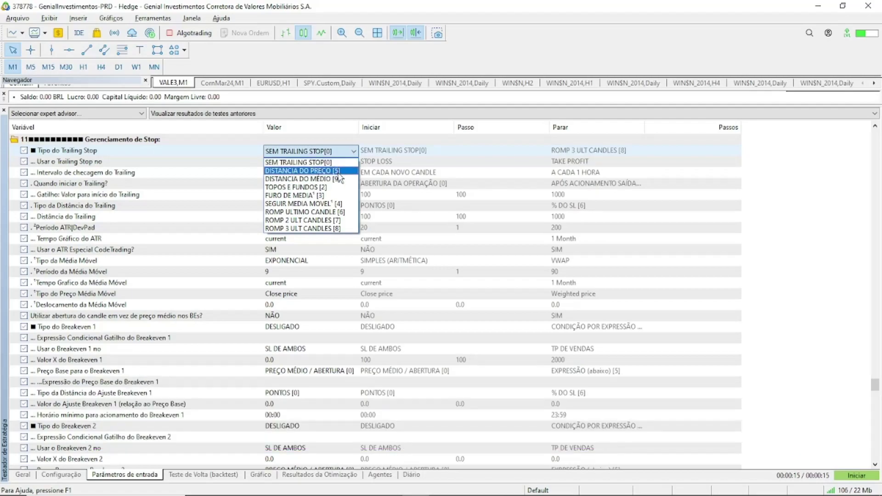
click(340, 172)
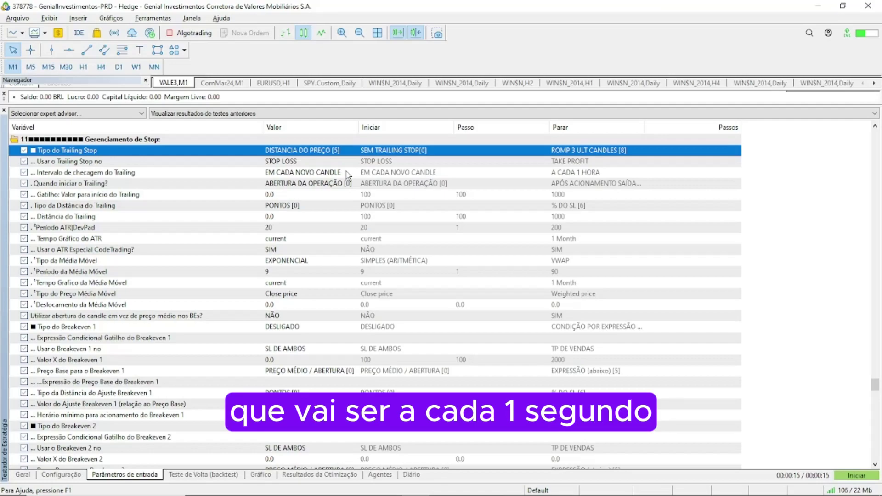
- Set the trailing stop check interval to A CADA 1 SEGUNDO and "Quando iniciar o Trailing?" to APÓS X PTS [2]
click(348, 176)
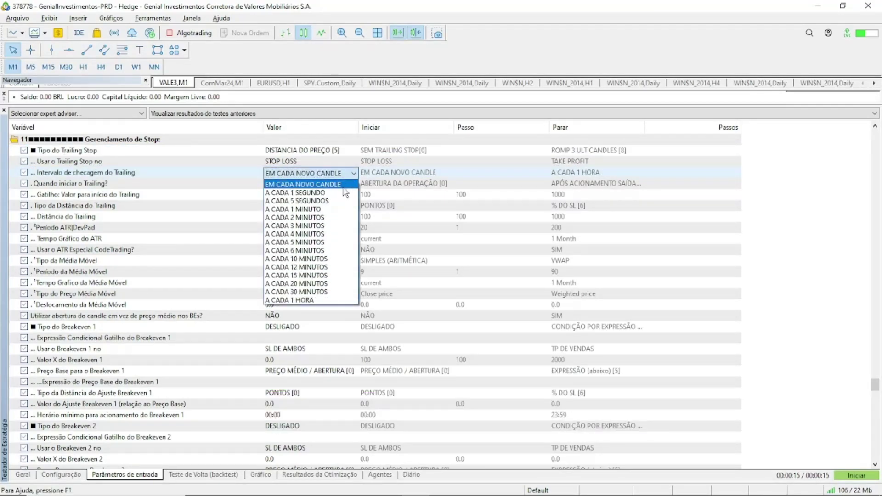
click(344, 192)
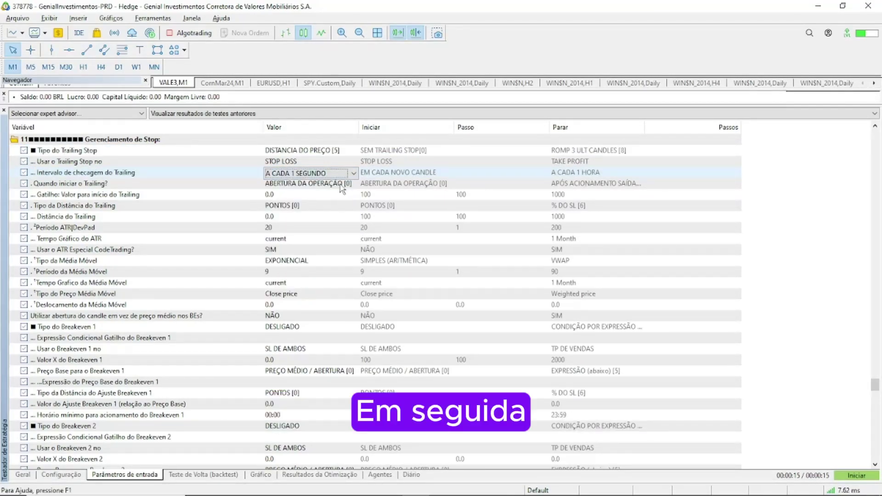
click(343, 185)
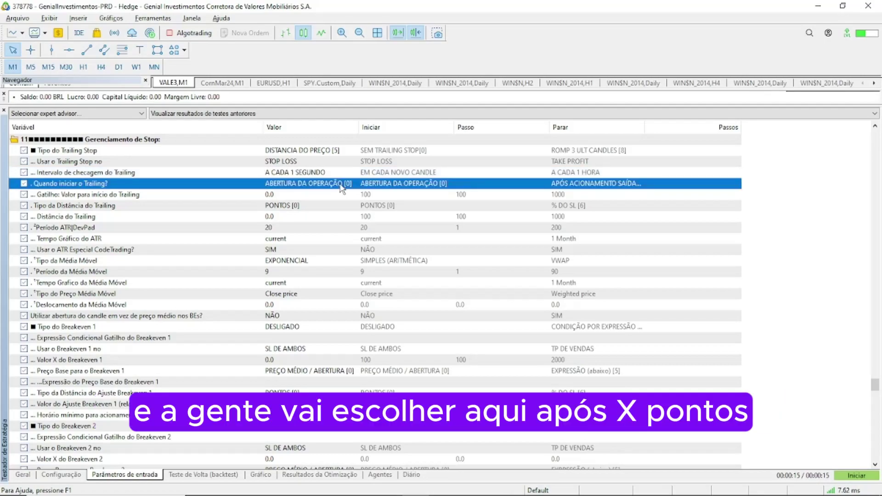
click(344, 184)
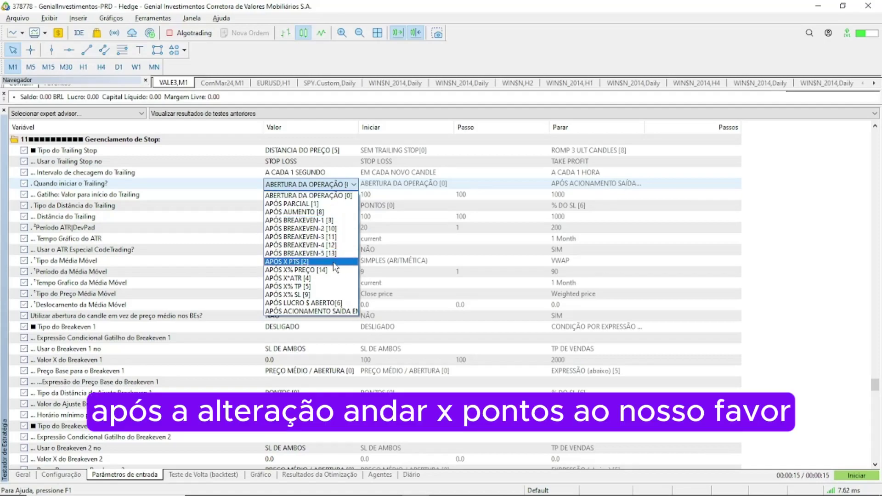
click(313, 261)
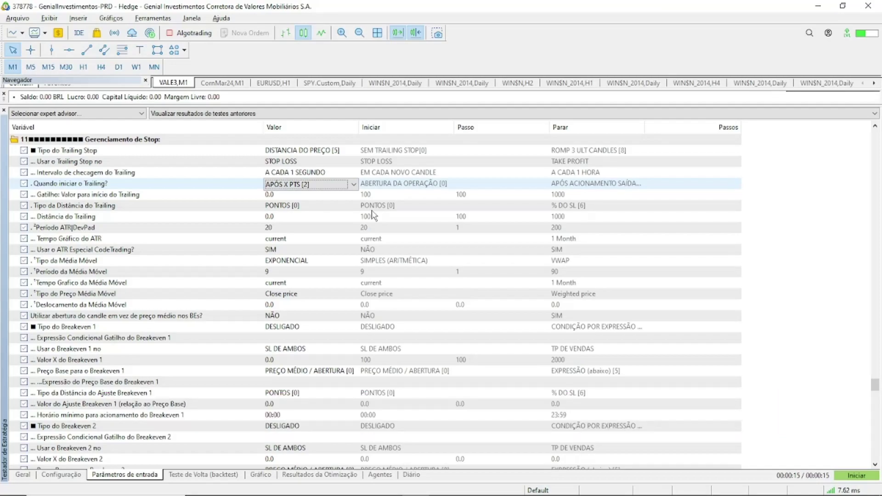
click(535, 188)
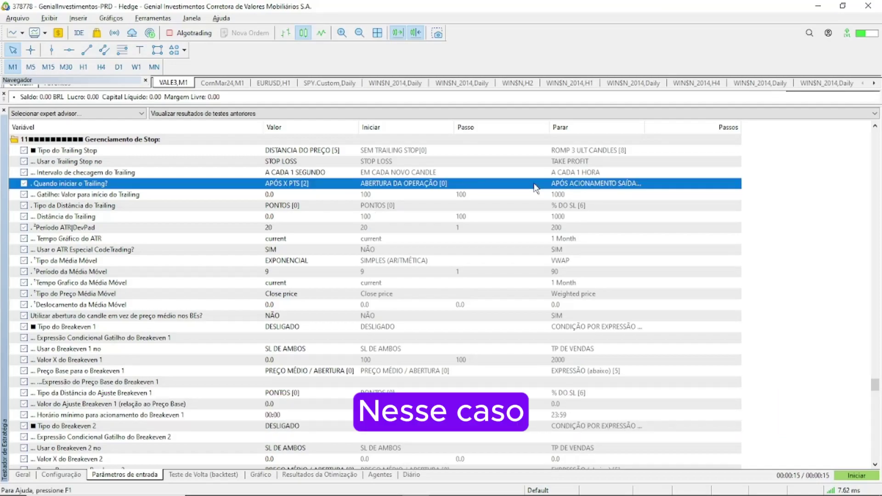
- Set both the trailing start trigger value and the "Distância do Trailing" to 500 points
click(289, 196)
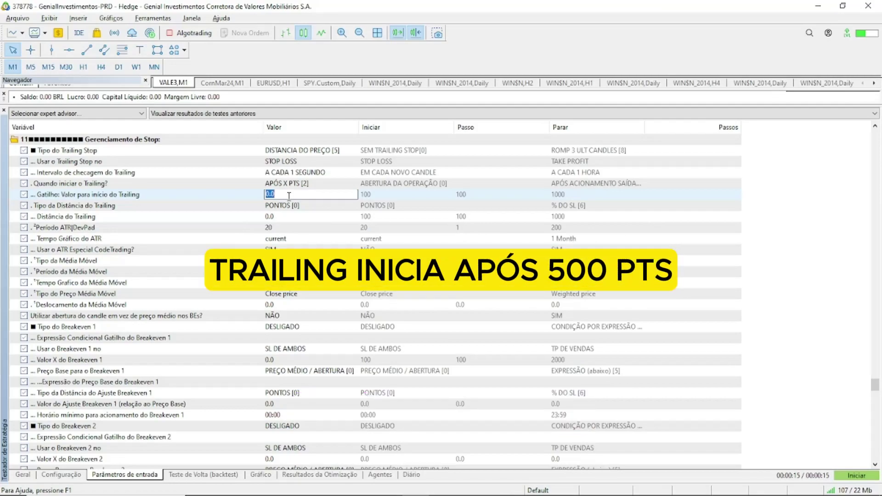
text(5)
key(Return)
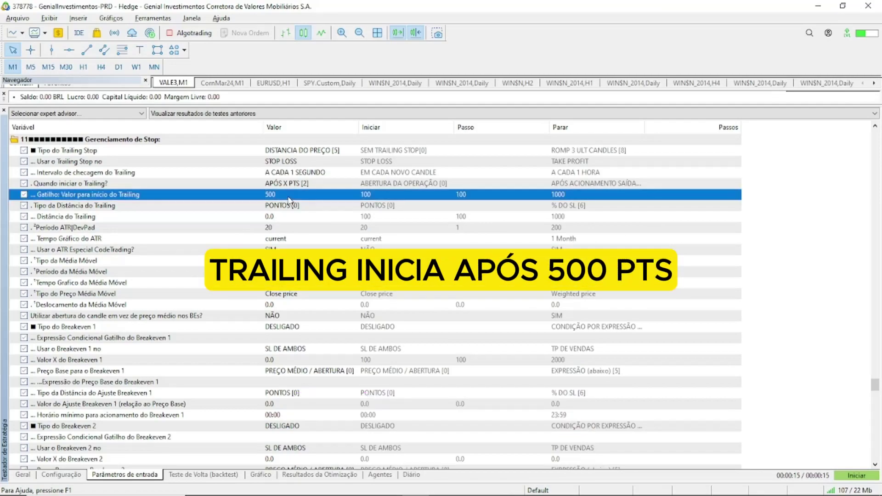
click(325, 215)
click(326, 216)
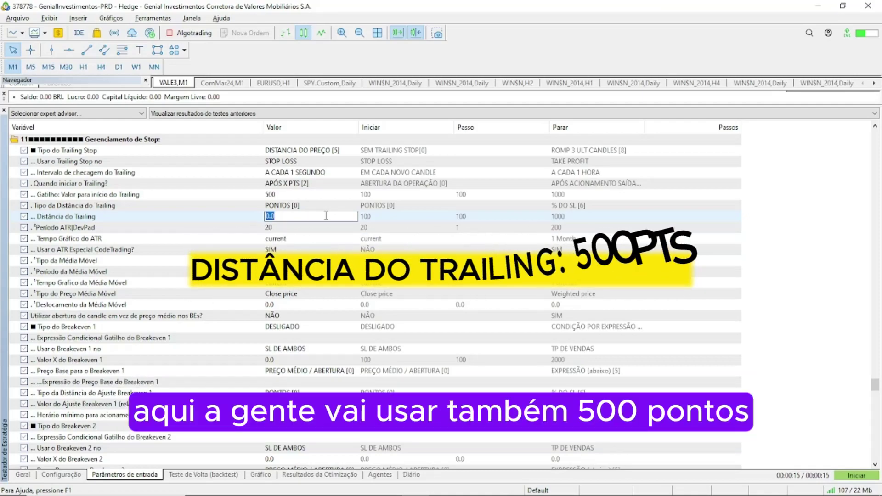
text(50)
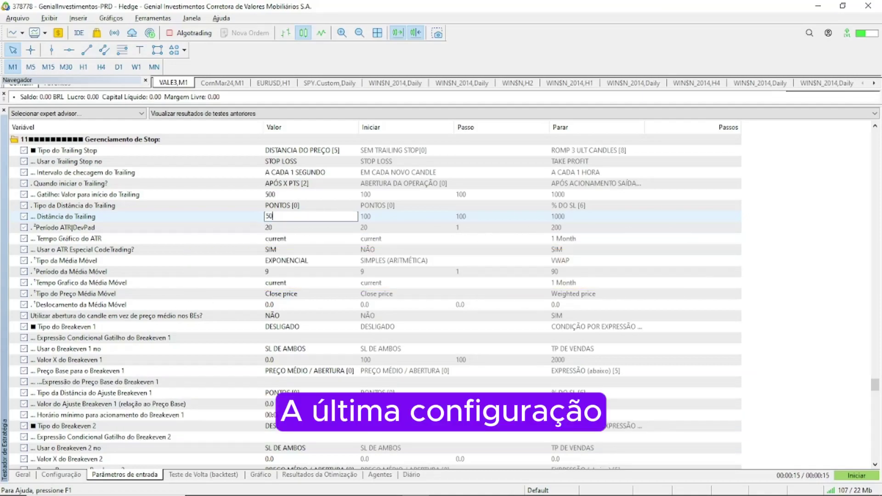
key(Return)
- Set the time calculation type in section 13, Janela de Operações, to HORA FIXA
scroll(375, 294, down, 15)
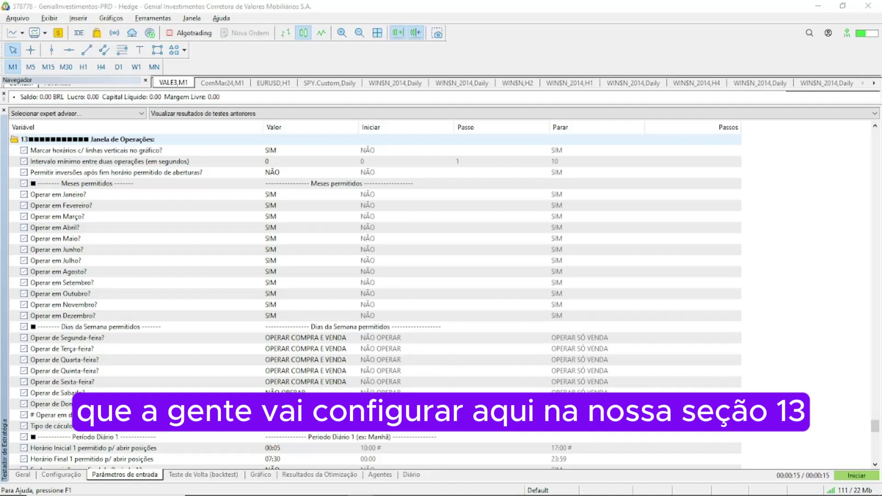
click(601, 140)
scroll(397, 262, down, 5)
click(398, 260)
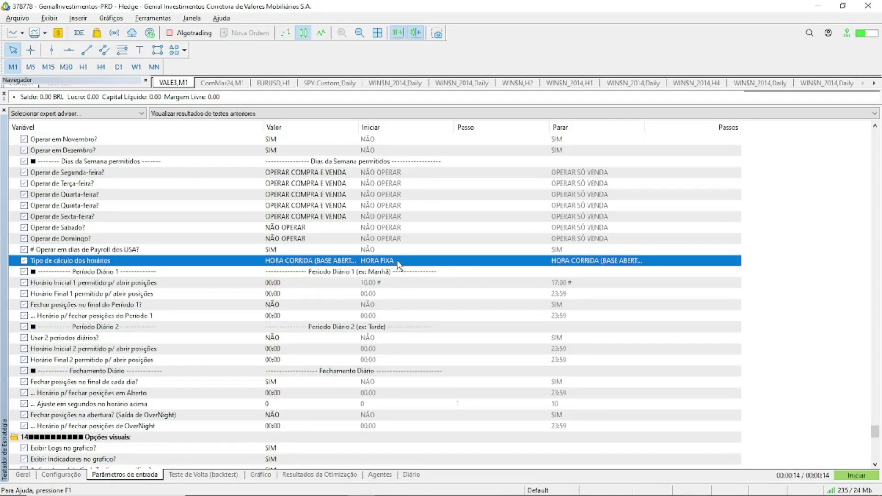
double_click(339, 262)
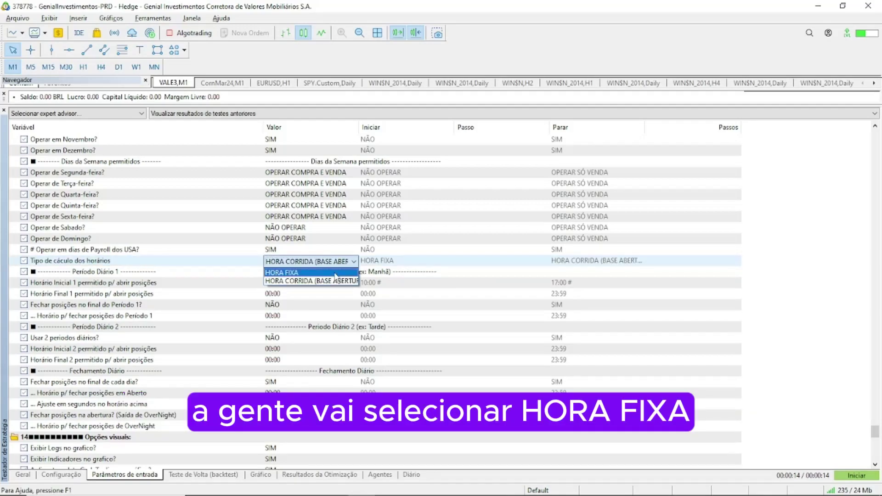
click(335, 273)
- Set "Horário Inicial 1 permitido p/ abrir posições" in Período Diário 1 to 09:00
click(333, 284)
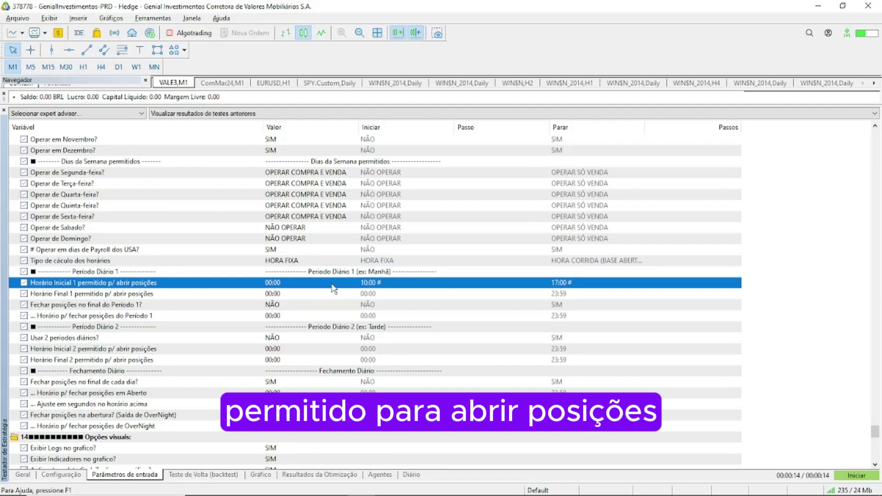
click(333, 284)
click(335, 284)
drag(351, 50, 351, 128)
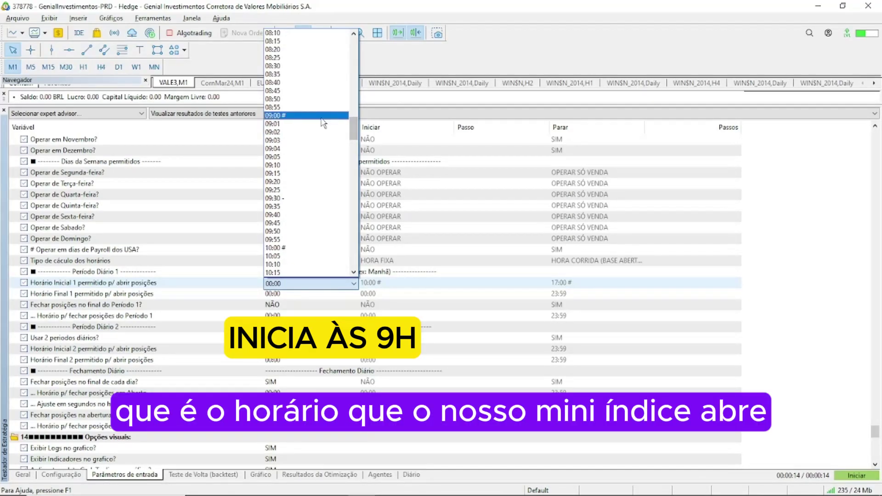
click(323, 119)
click(373, 304)
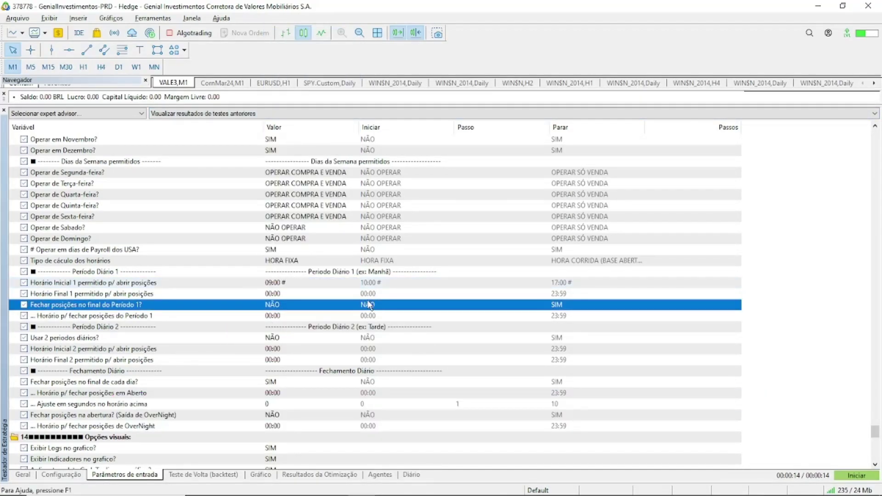
- Set "Horário Final 1 permitido p/ abrir posições" in Período Diário 1 to 17:30
click(330, 294)
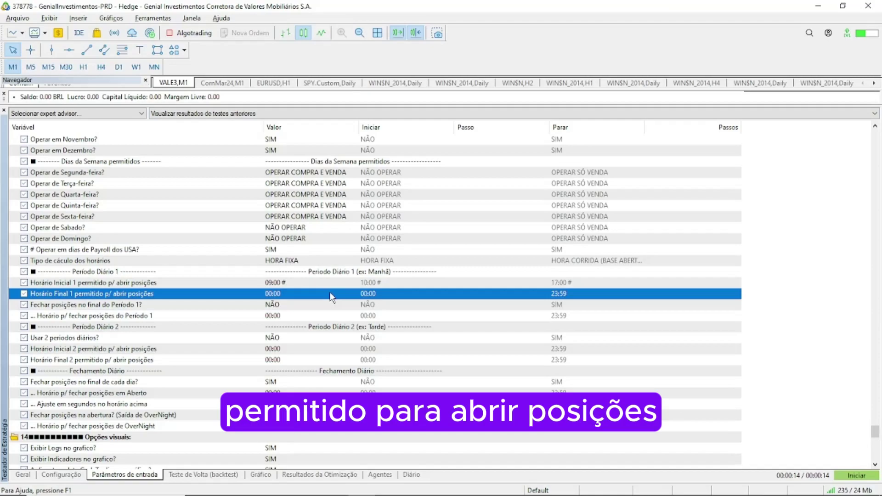
click(330, 294)
click(330, 294)
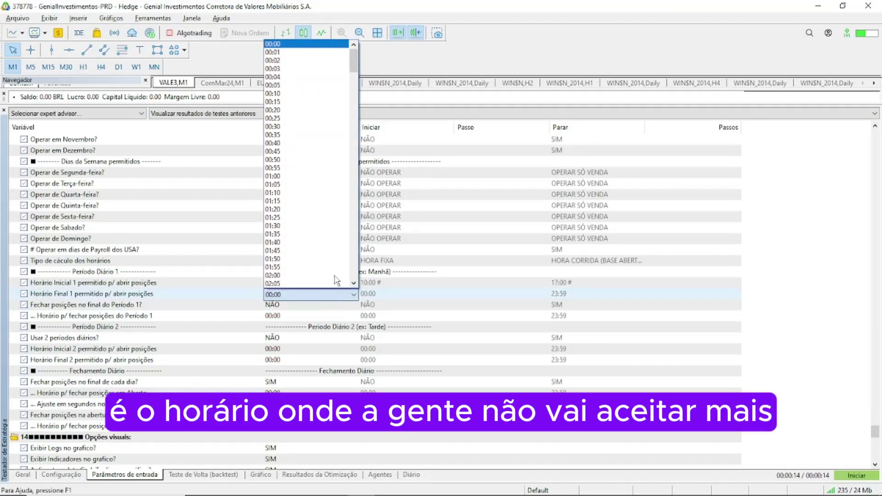
drag(354, 53, 355, 215)
click(337, 235)
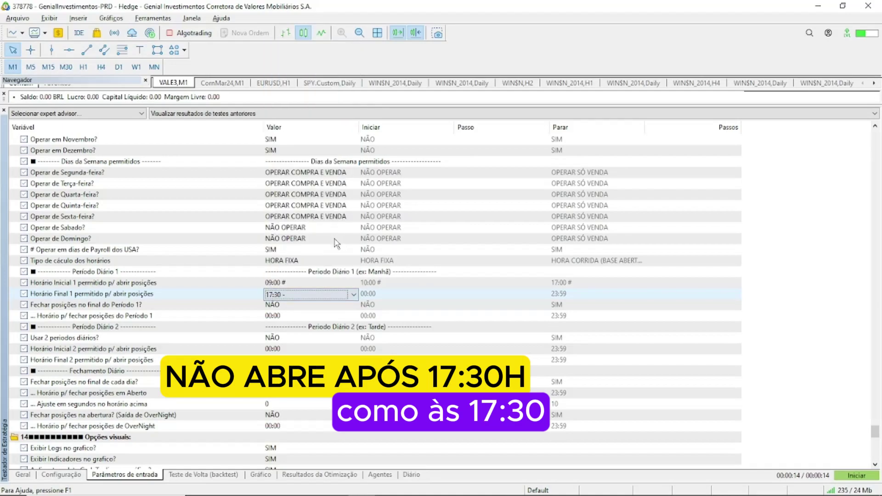
click(313, 305)
- Set "Horário p/ fechar posições em Aberto" under Fechamento Diário to 17:45
scroll(314, 253, down, 1)
click(314, 253)
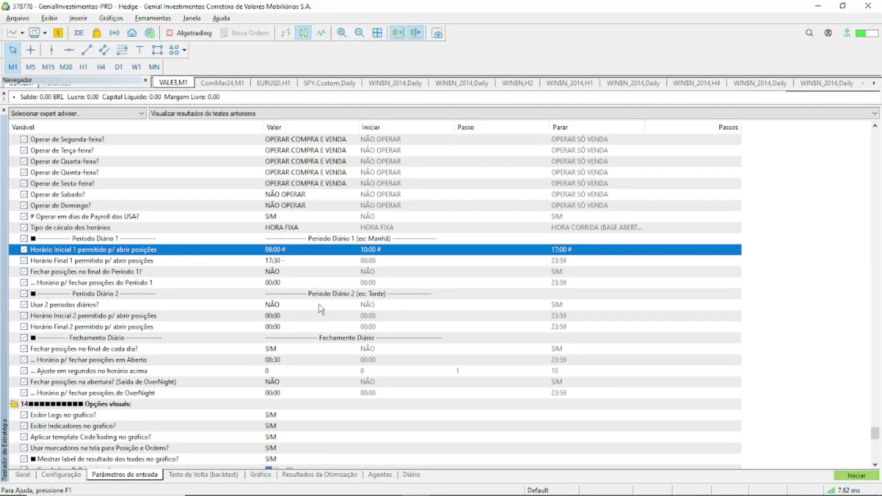
double_click(311, 361)
drag(356, 208, 356, 290)
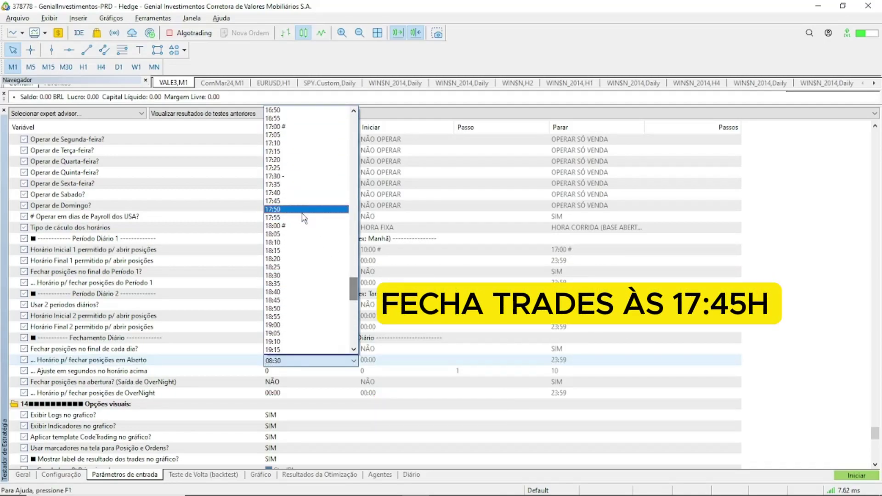
click(301, 201)
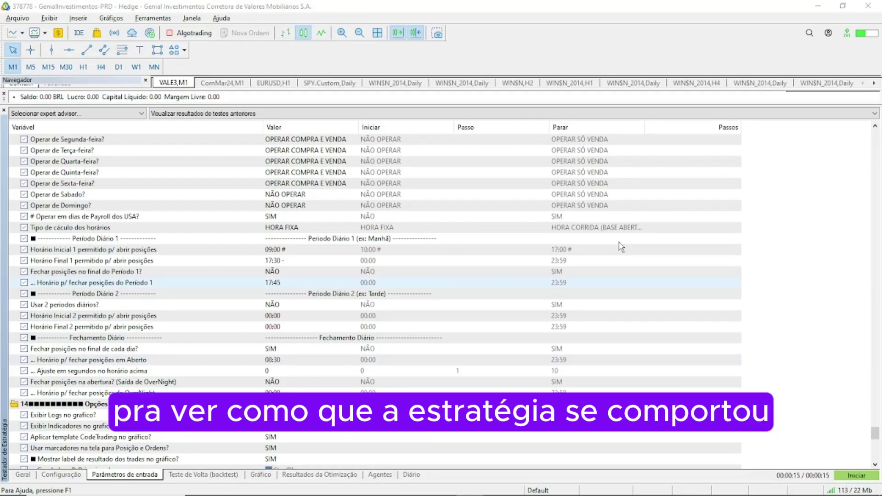
- Select the Daily timeframe for the WIN$N_2014 asset in the tester configuration
click(72, 478)
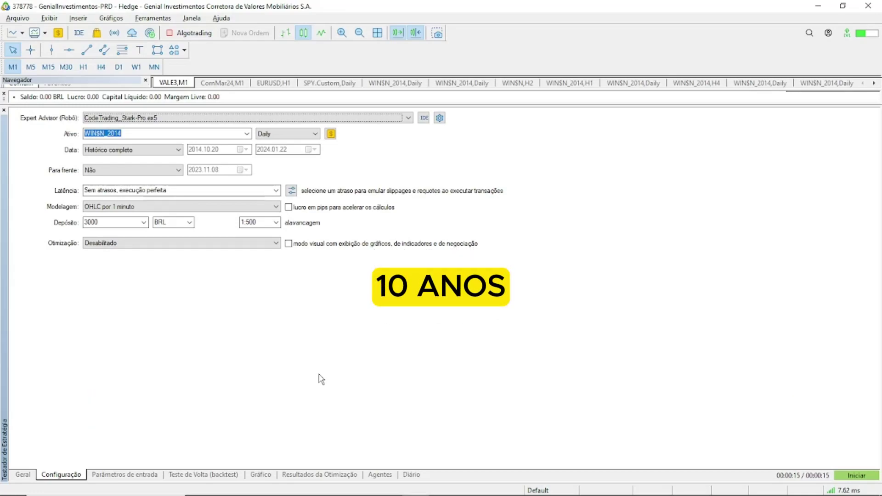
click(115, 224)
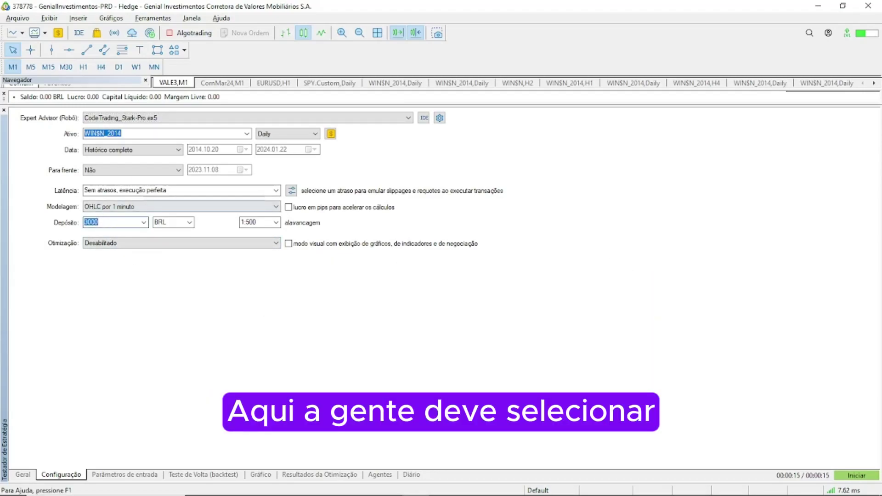
click(290, 134)
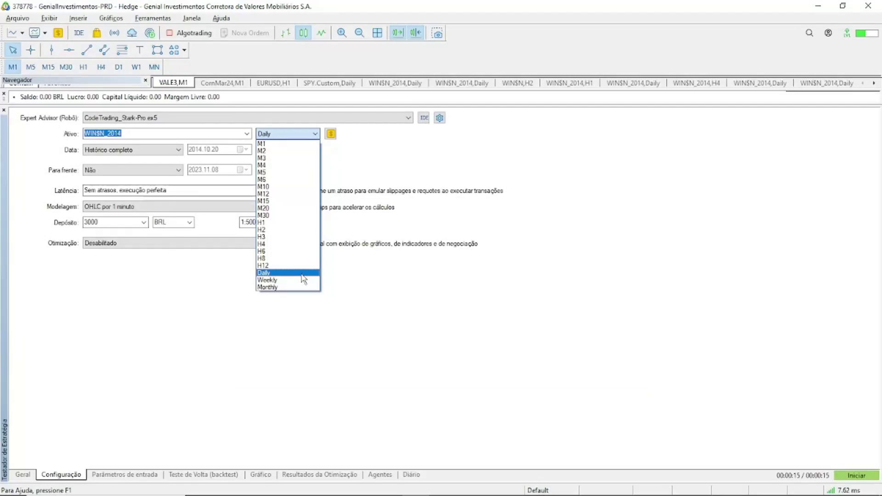
click(302, 273)
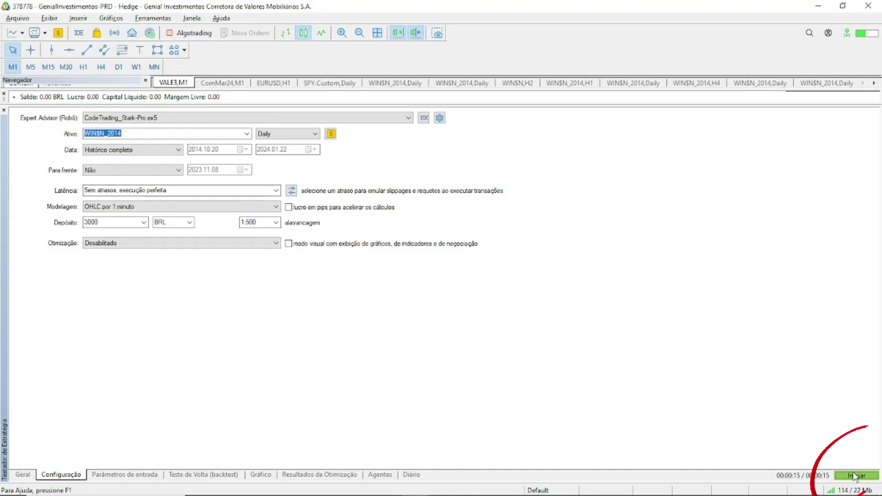
- Show the balance and equity graph of the backtest
click(275, 476)
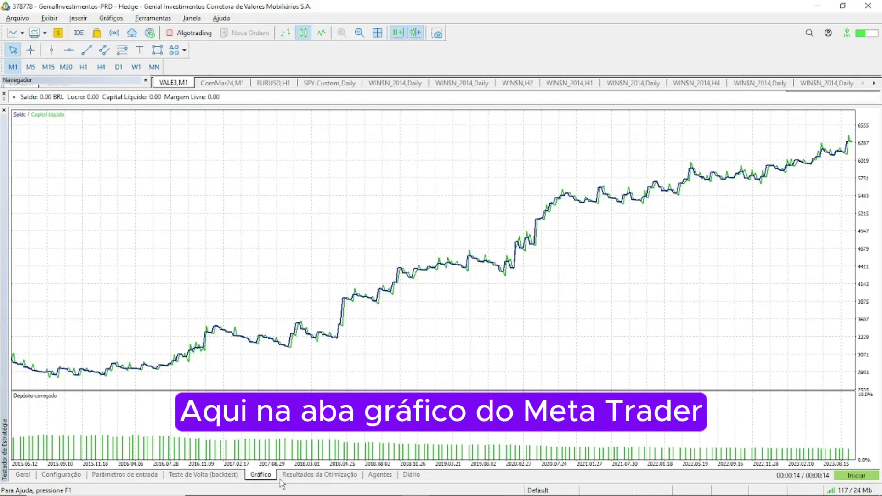